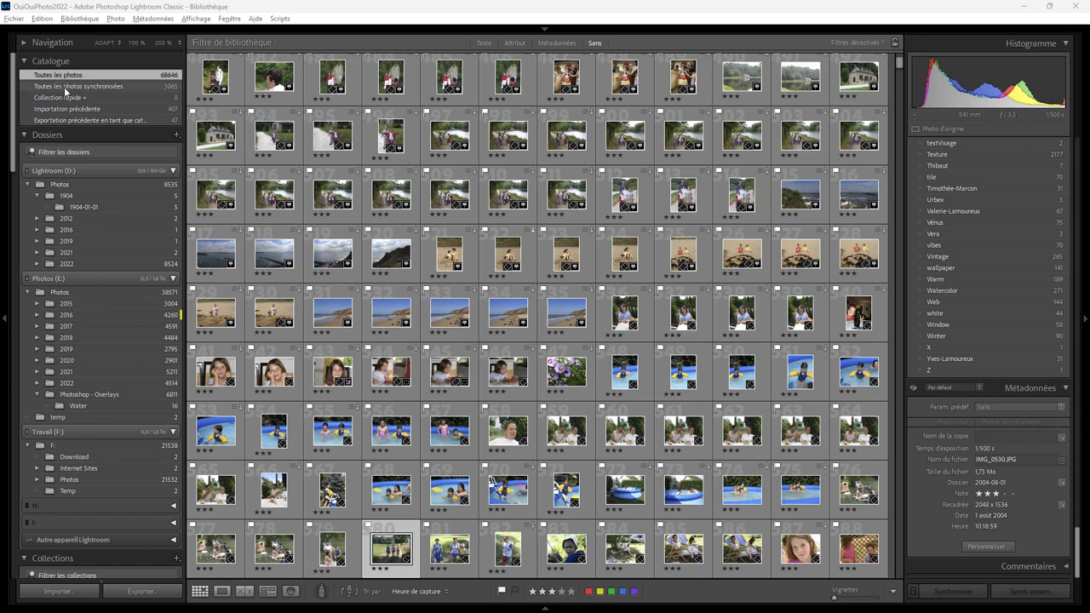
Open the Modèles collection and view a red-background portrait in Loupe
left_click_drag(12, 139, 31, 256)
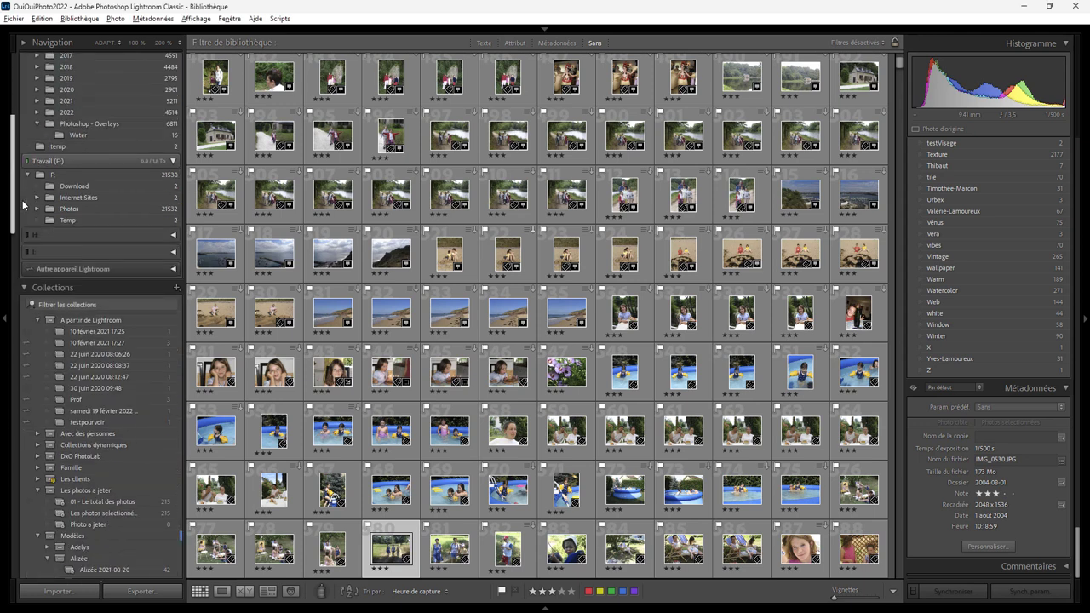
left_click(73, 304)
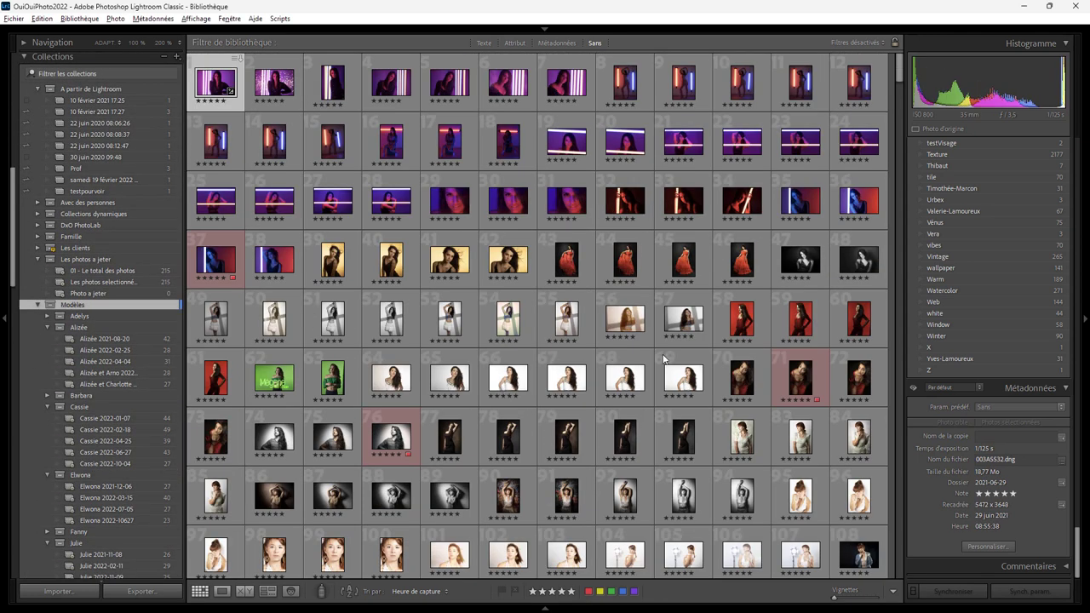
left_click_drag(900, 75, 905, 576)
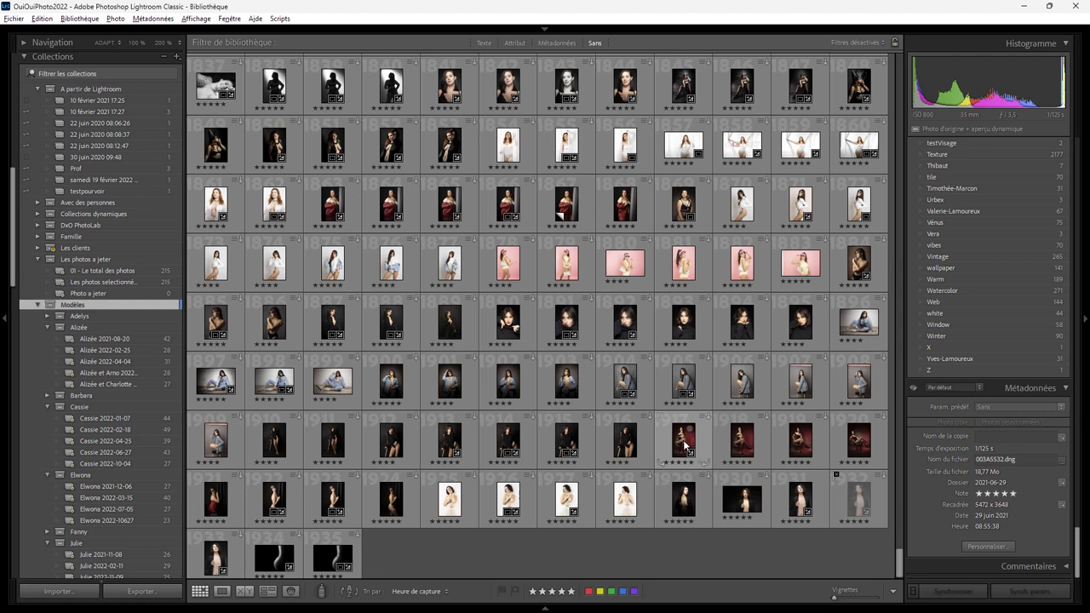
double_click(685, 446)
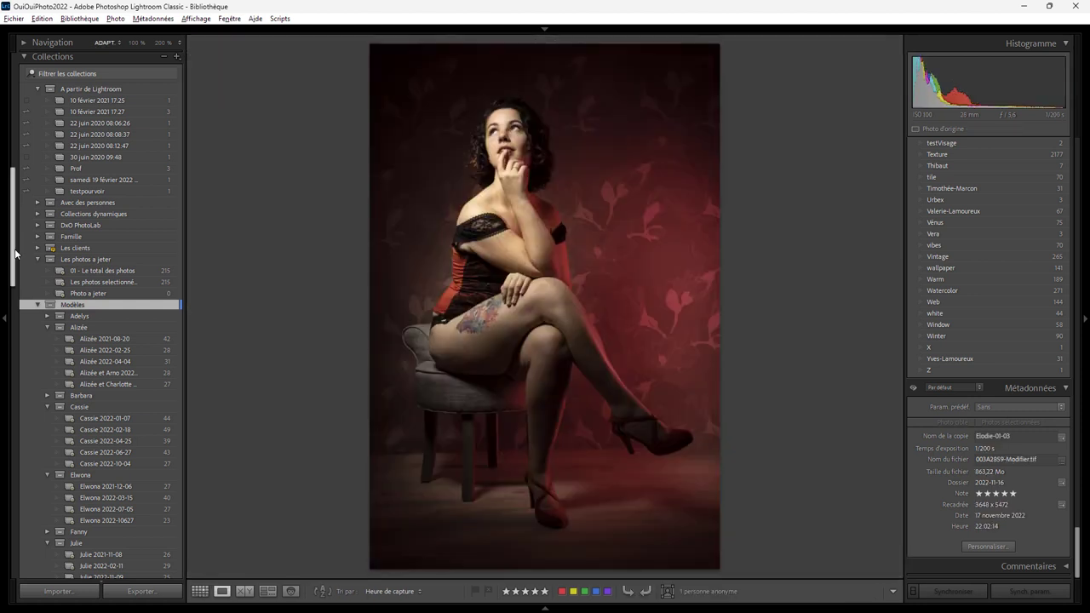
Return to the Toutes les photos grid of the whole catalogue
scroll(11, 242, "up", 1)
left_click_drag(11, 242, 6, 128)
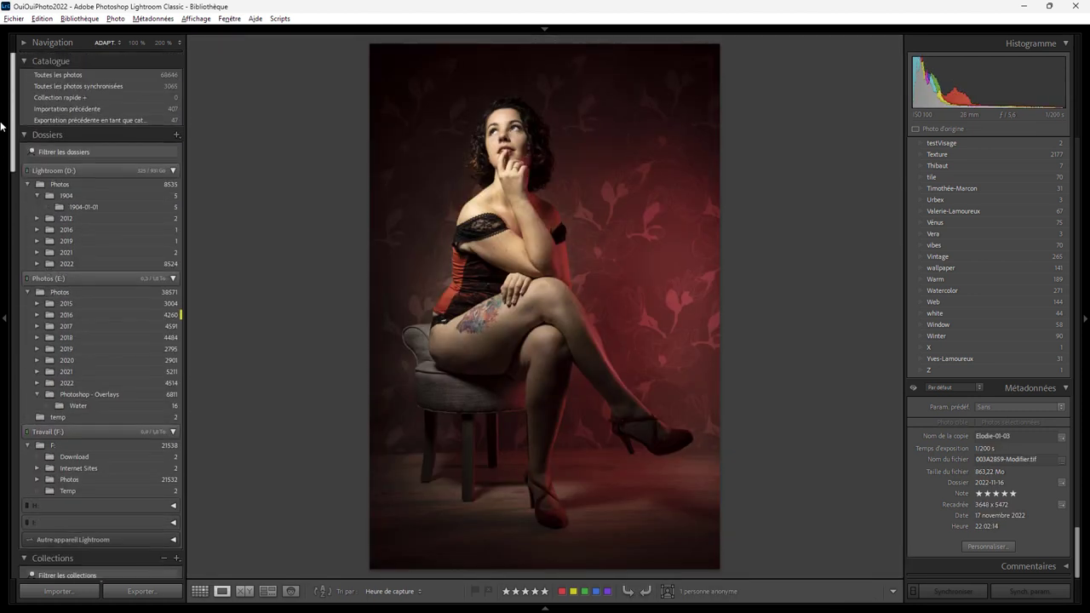
left_click(53, 75)
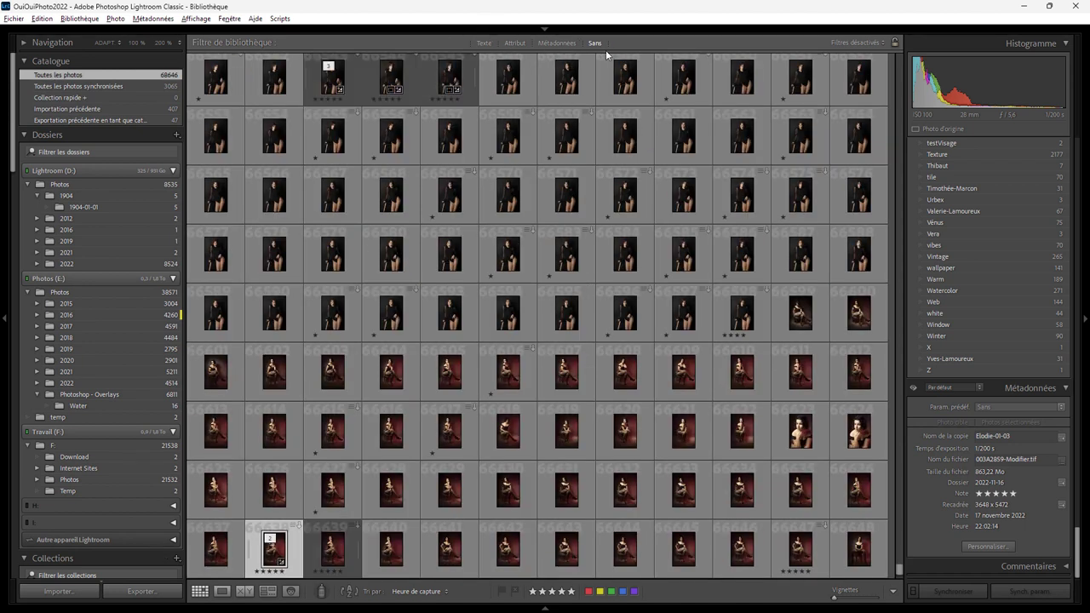
Show the library filter bar and open its Métadonnées filter columns above the grid
left_click(198, 20)
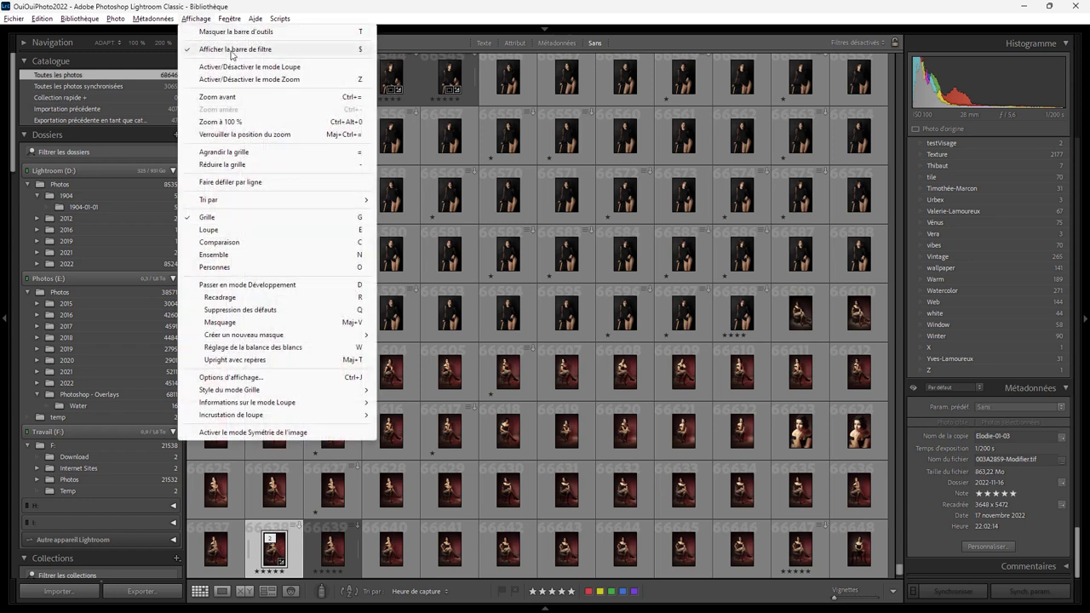
left_click(233, 50)
left_click(198, 19)
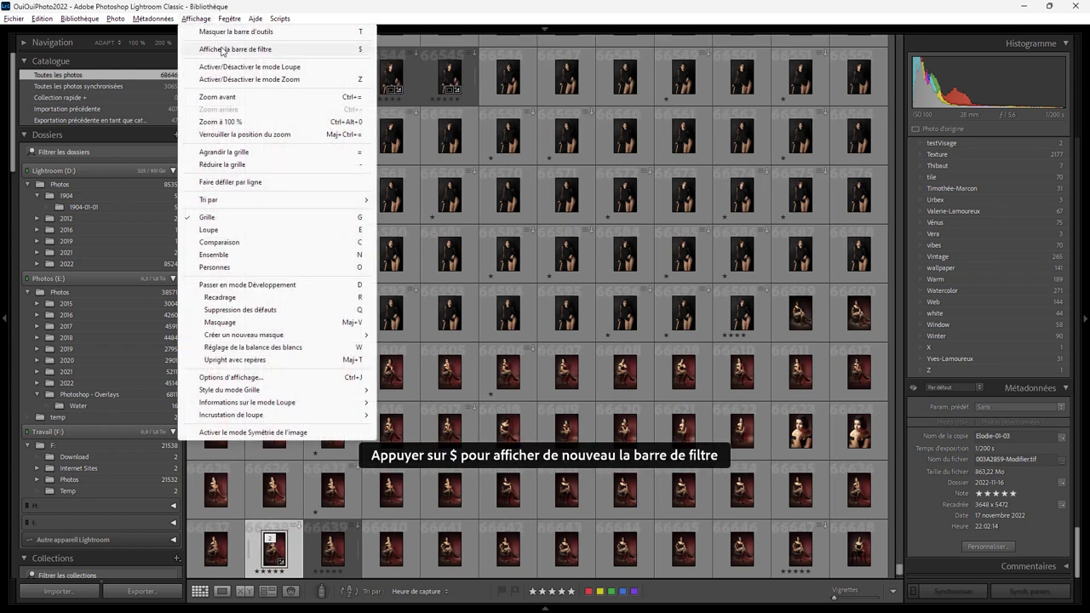
left_click(222, 49)
key("j")
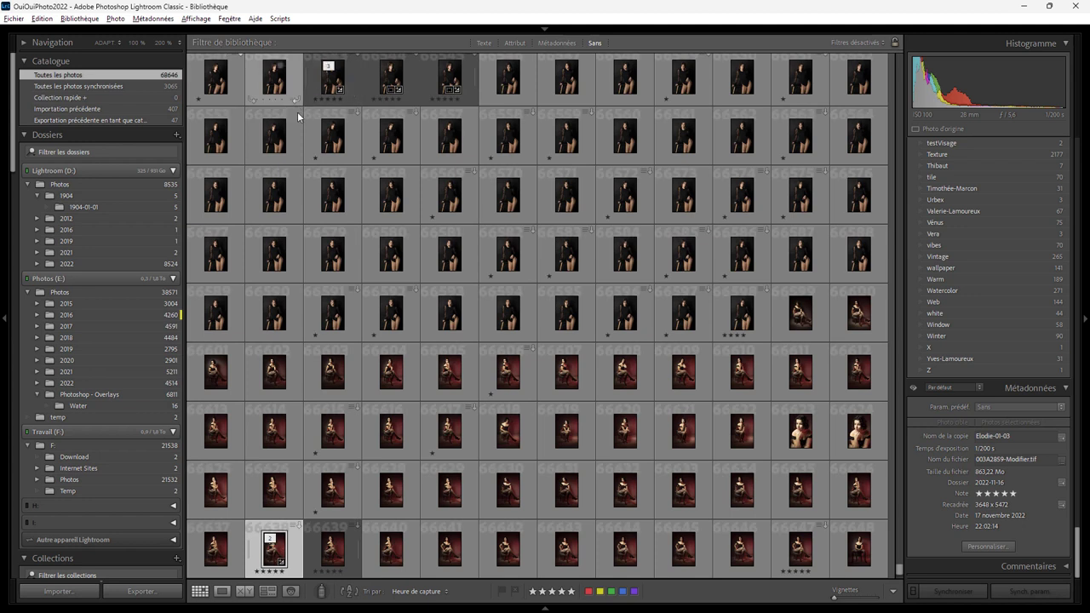
left_click(558, 43)
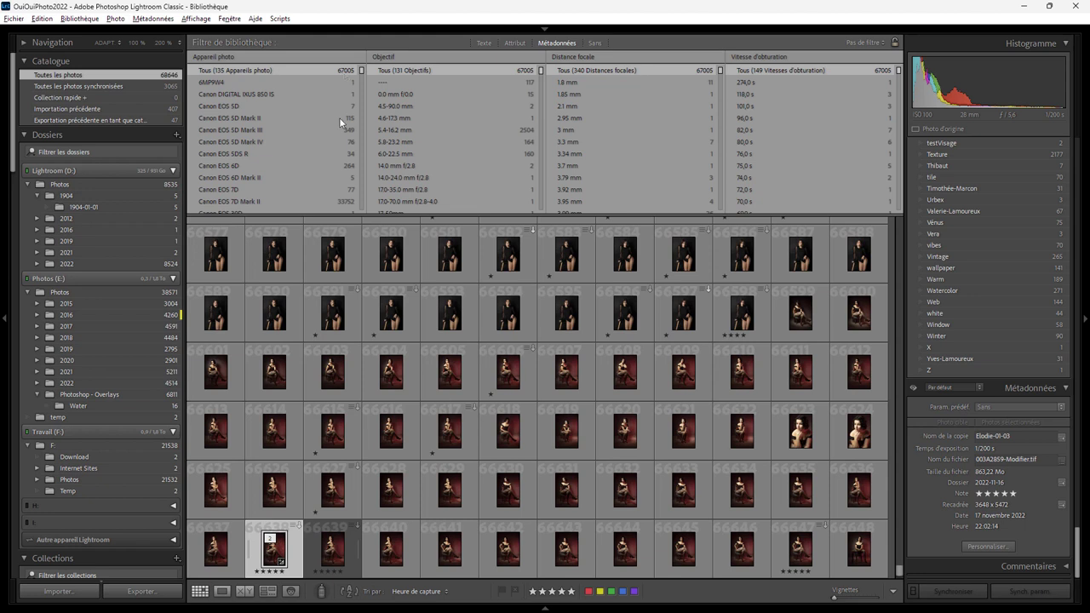
Expand all photo stacks through the thumbnail menu's Empilement options
right_click(282, 553)
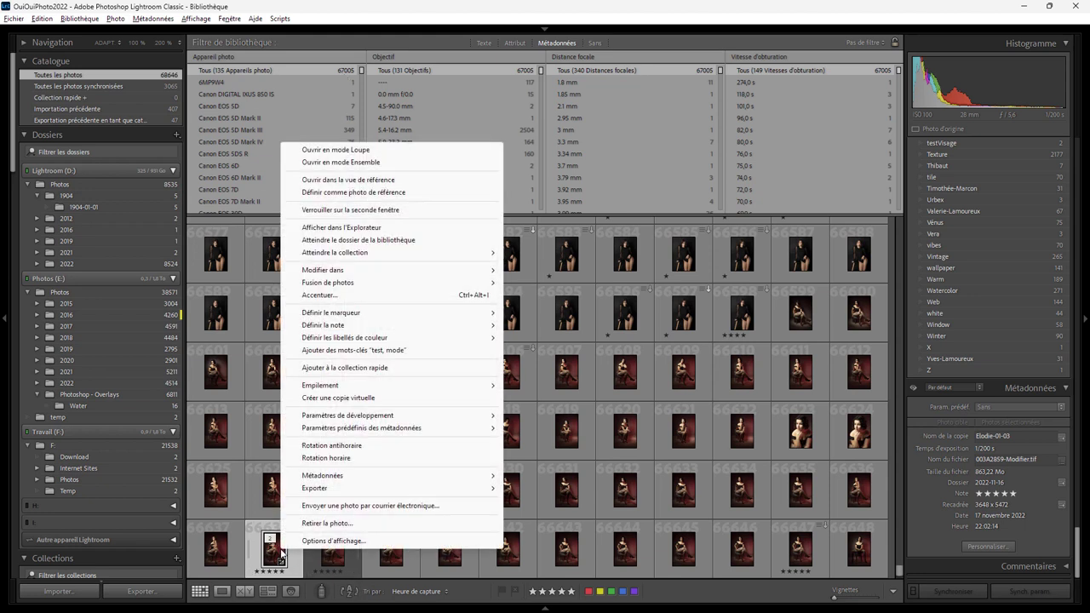
mouse_move(320, 385)
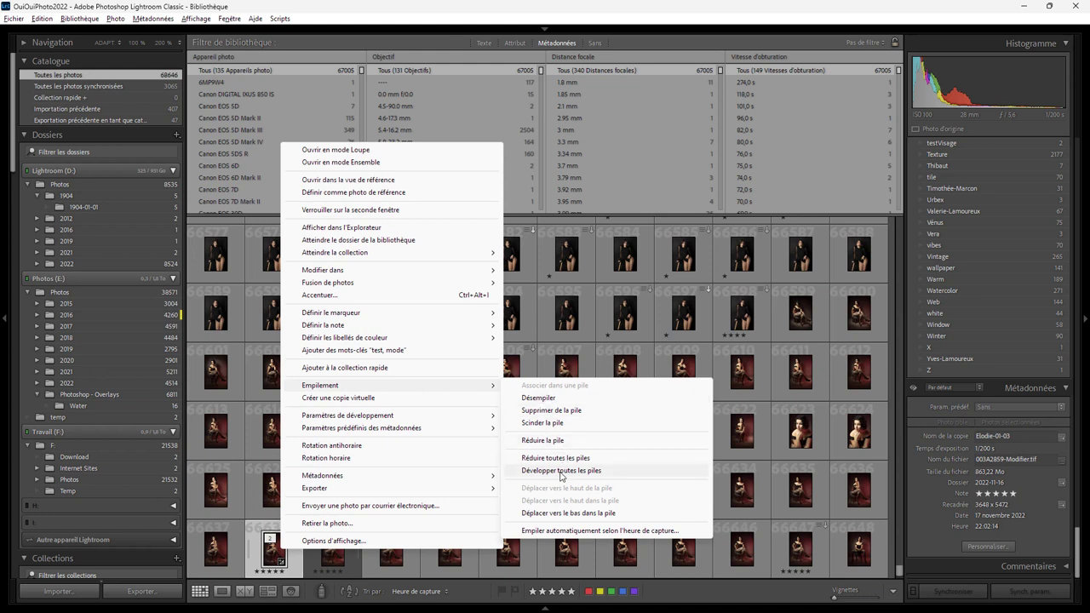
left_click(561, 471)
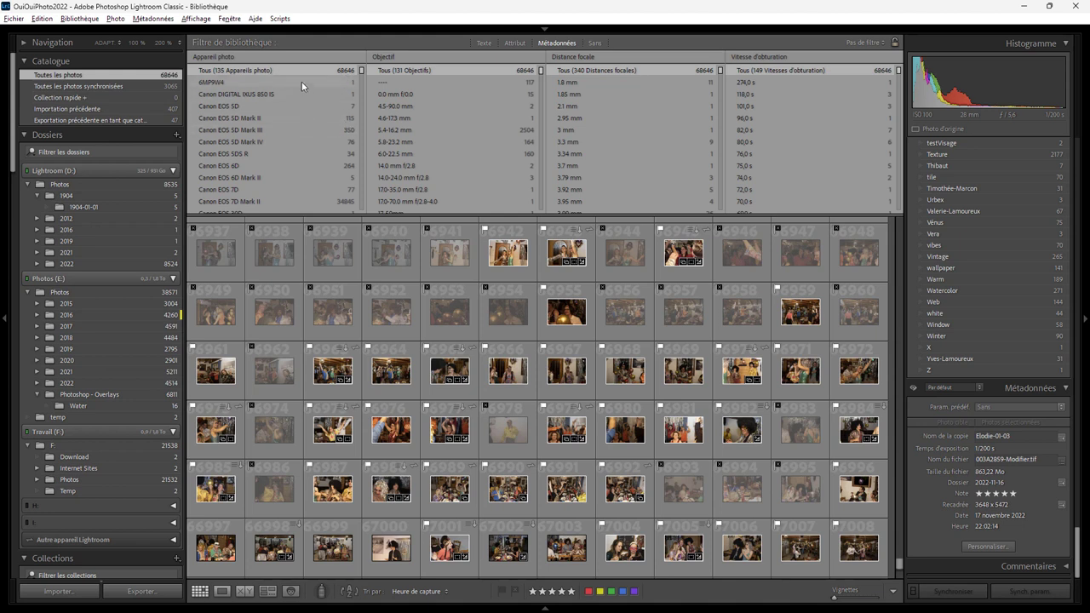
Switch the first metadata column to Mois and filter the grid to Août
left_click(207, 59)
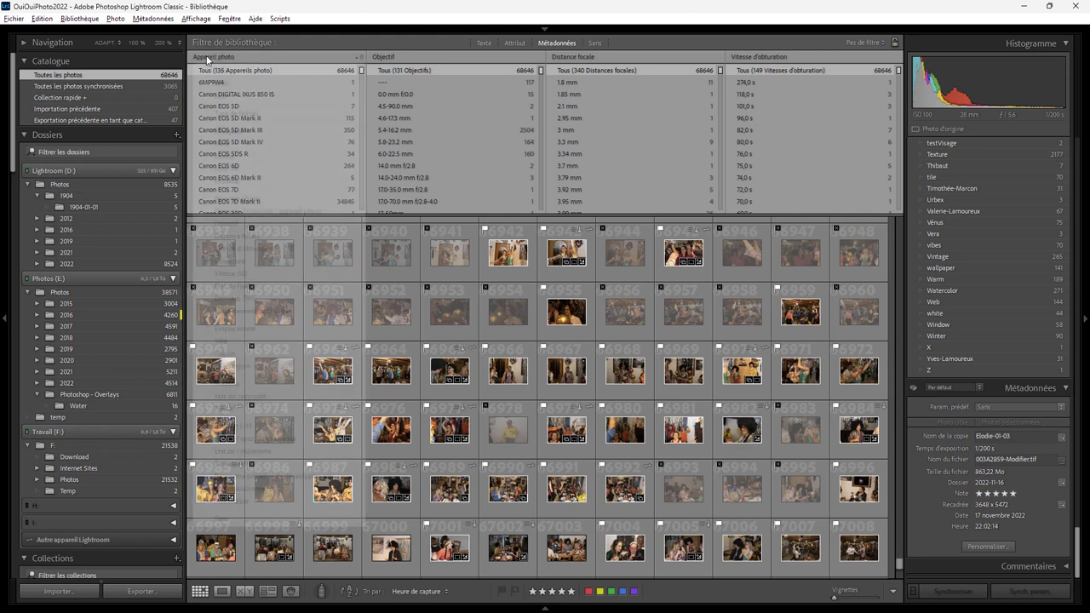
left_click(219, 84)
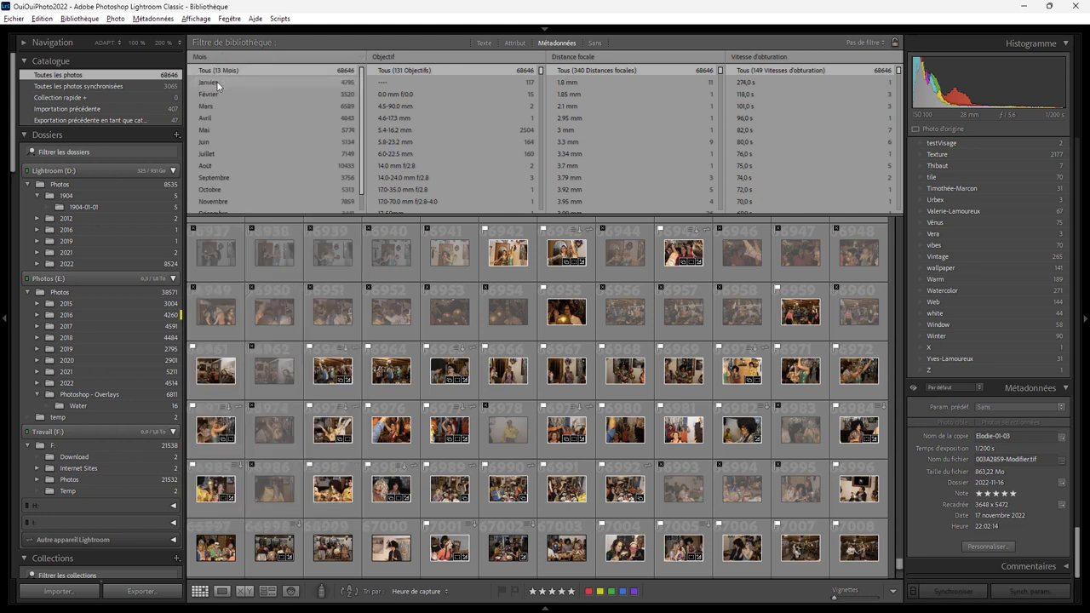
left_click(209, 167)
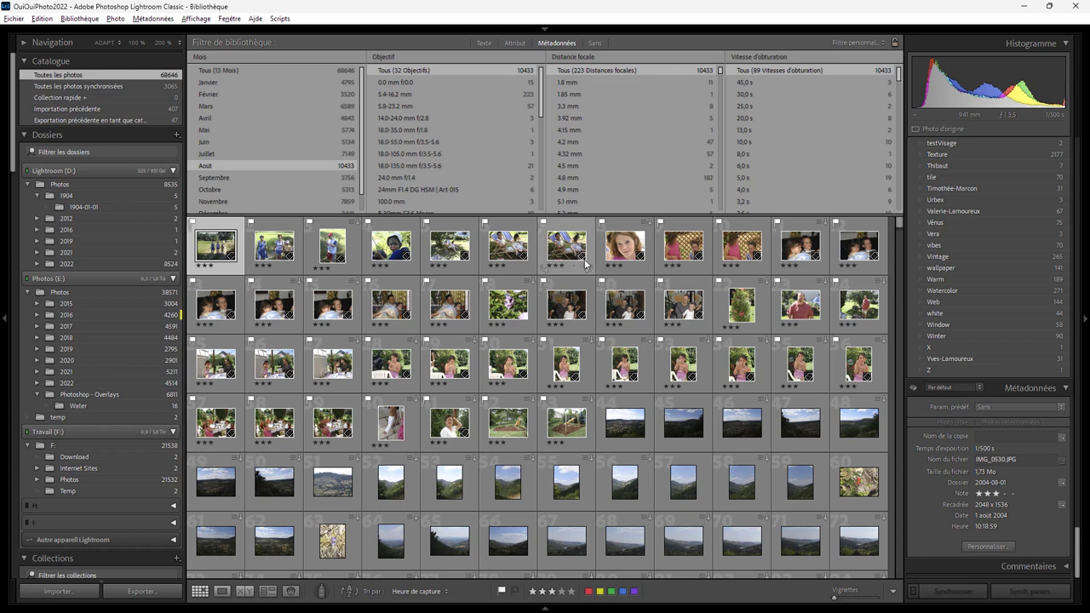
Inspect a dark landscape and a portrait, then filter to Juillet's 7149 photos
left_click(681, 430)
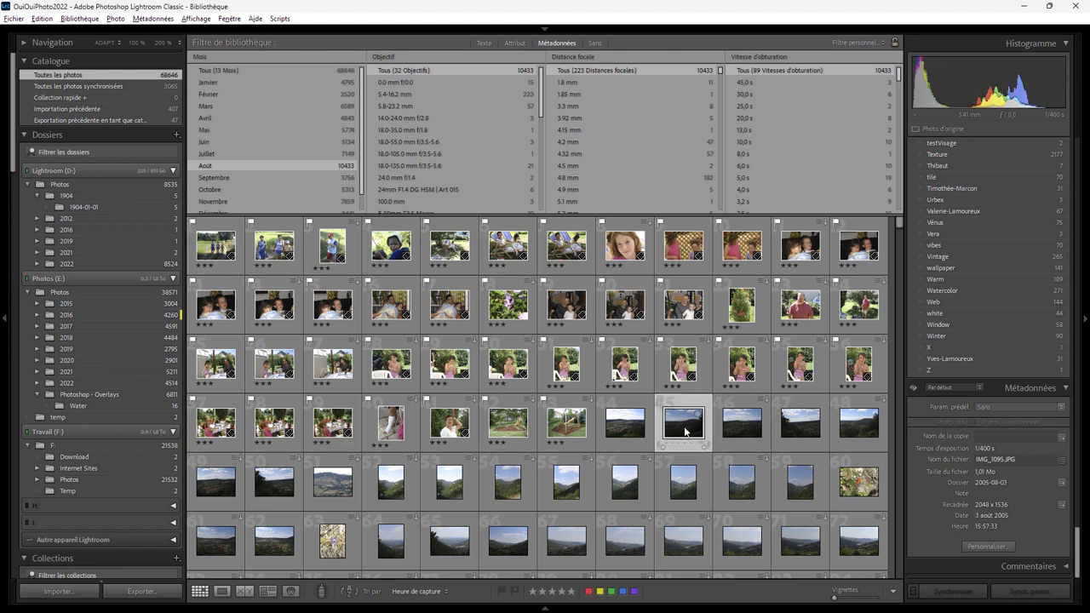
mouse_move(900, 224)
left_mouse_down()
mouse_move(905, 533)
mouse_move(903, 515)
left_mouse_up()
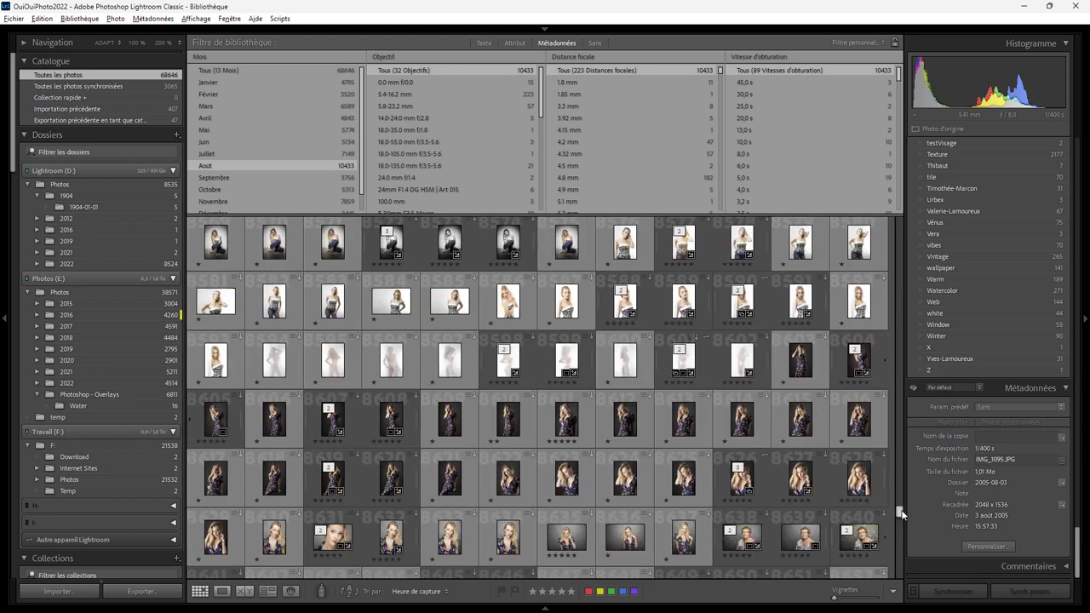
left_click(570, 426)
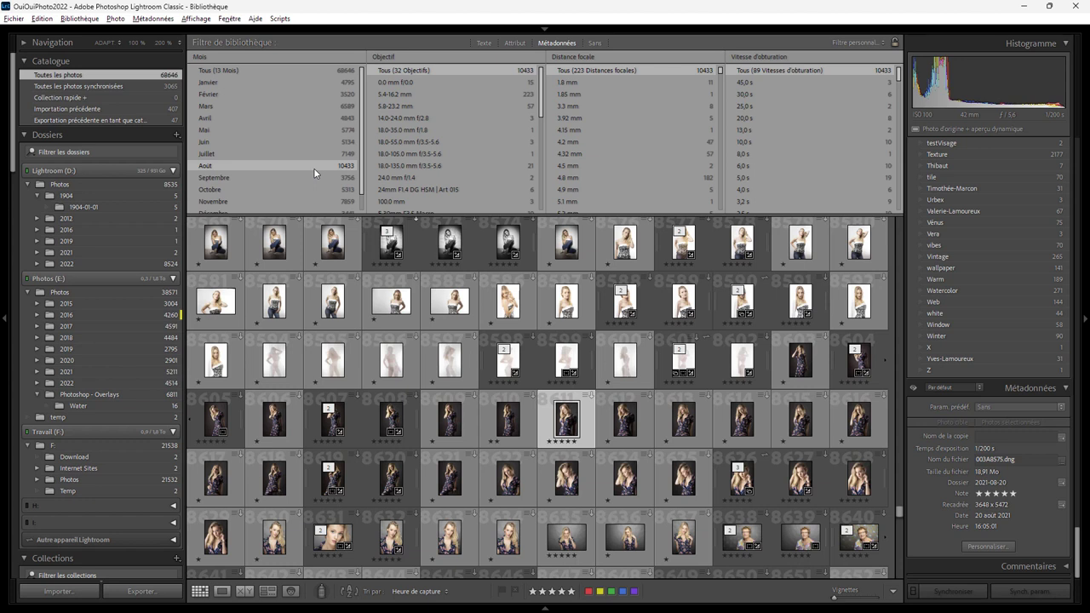
left_click(296, 154)
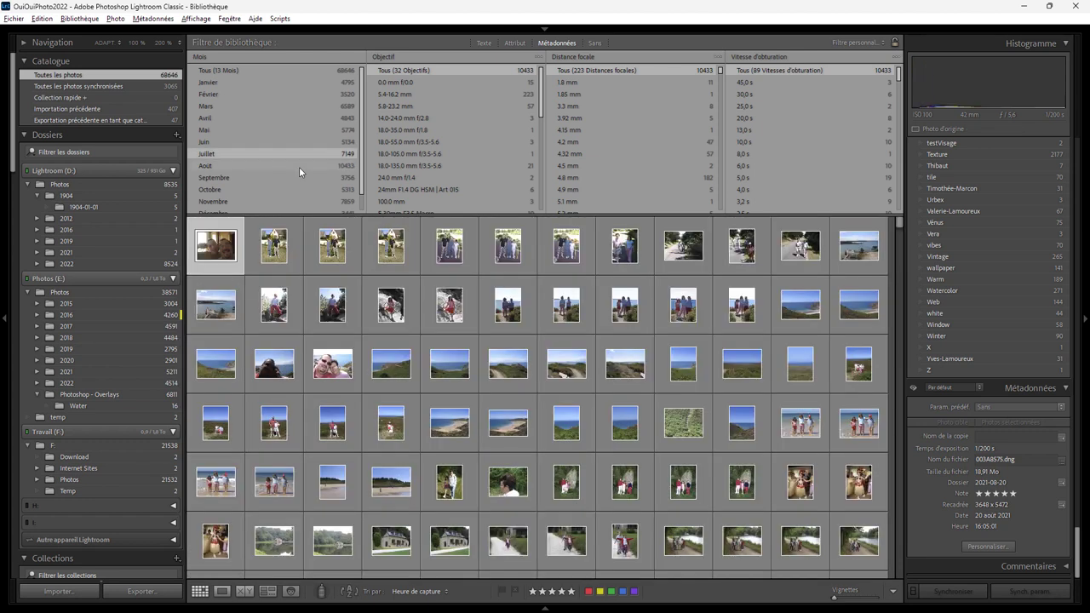
Switch the second metadata column to Date and expand the 2013 entry
left_click(383, 57)
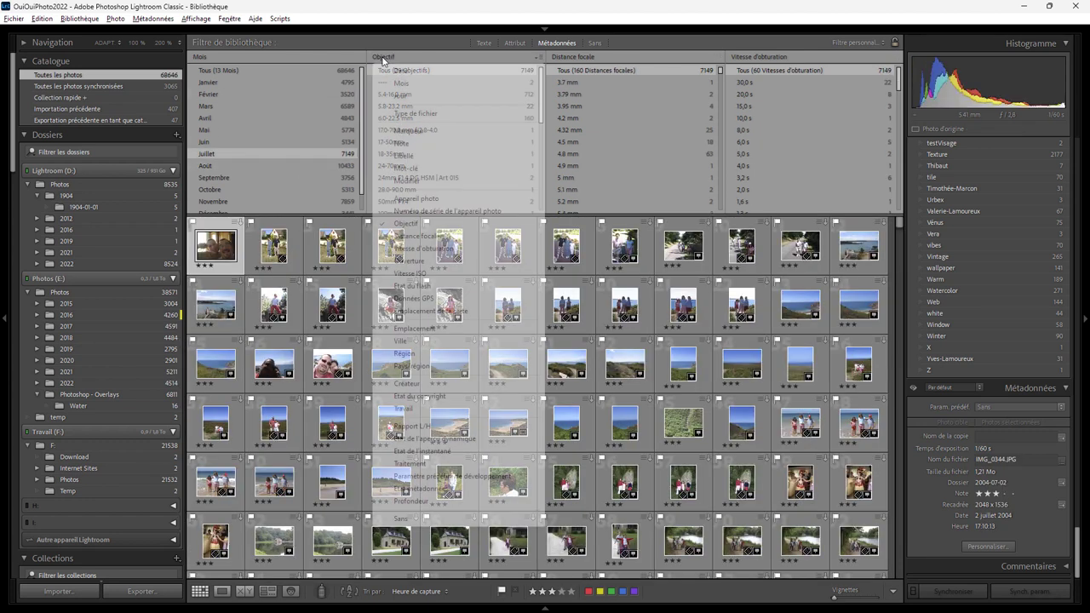
left_click(399, 71)
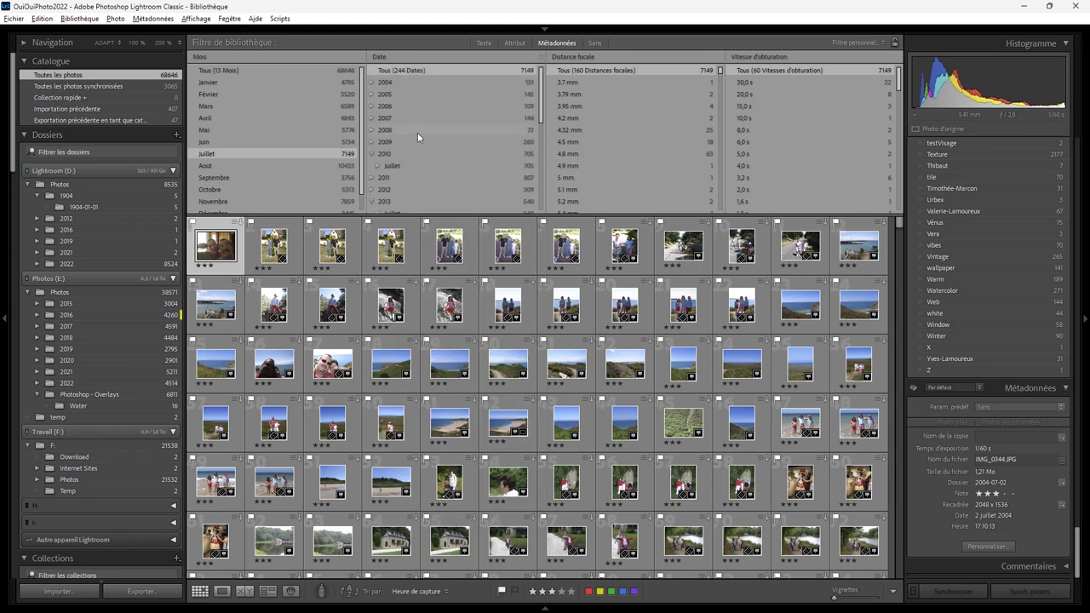
left_click(371, 155)
scroll(543, 141, "down", 2)
left_click_drag(543, 141, 545, 200)
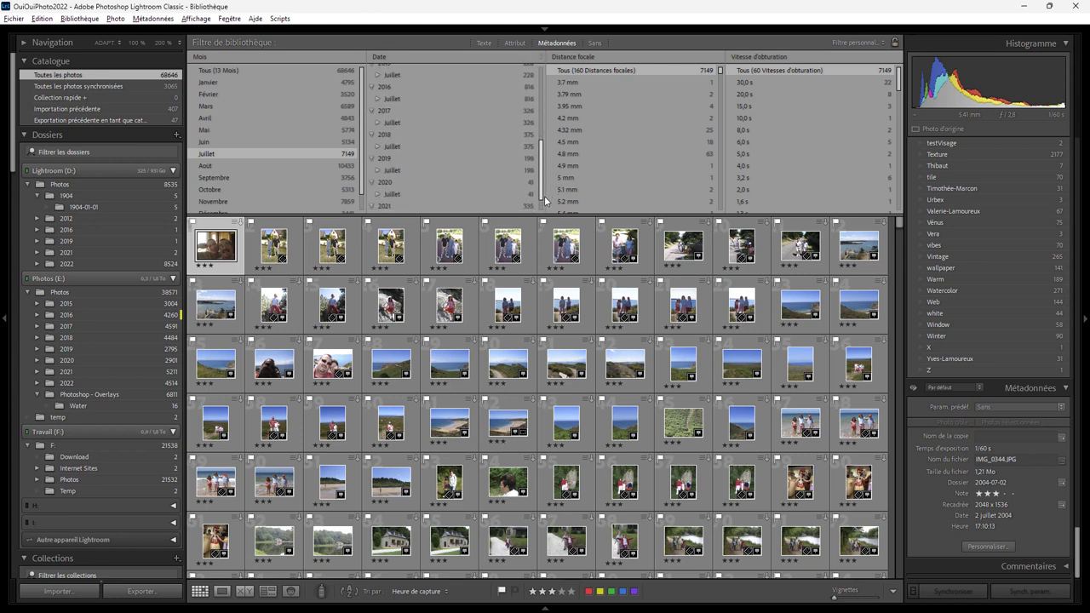
Select years 2018 through 2022, then filter the month column to Avril
left_click(392, 133)
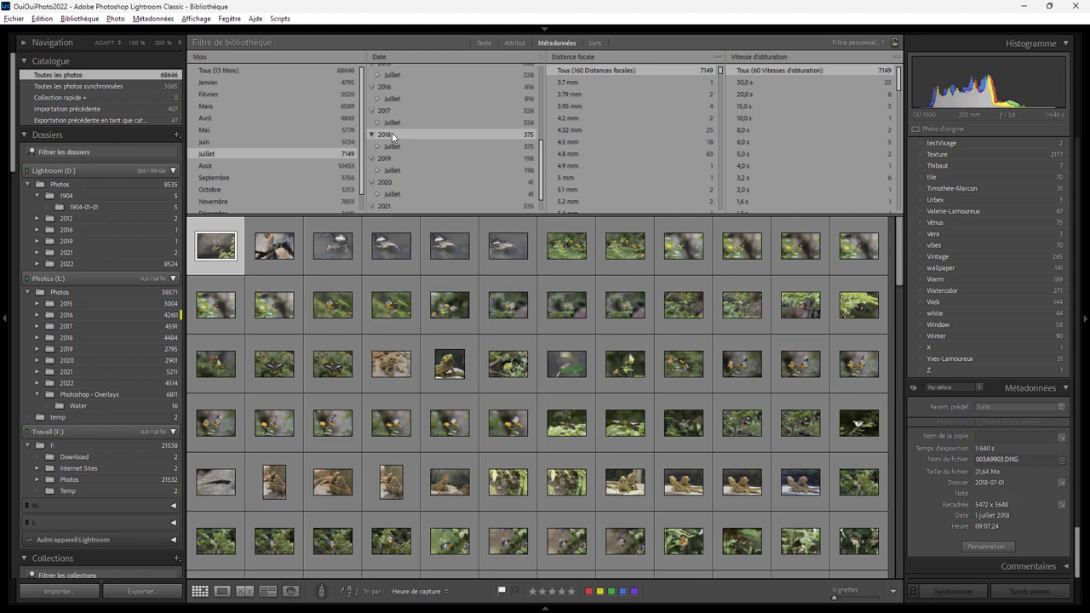
left_click_drag(543, 174, 543, 184)
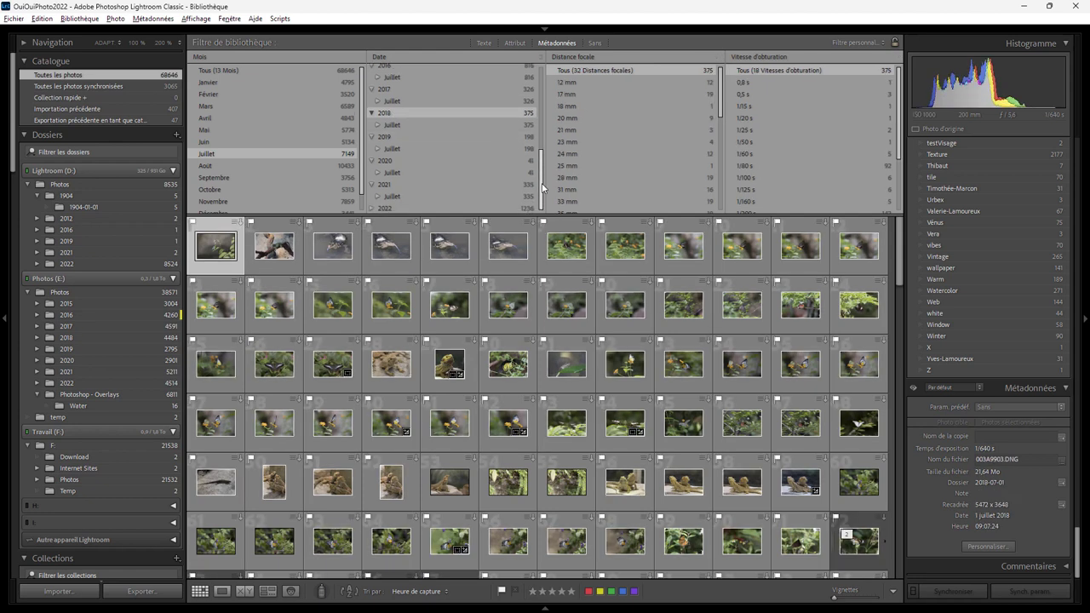
left_click(422, 210, "shift")
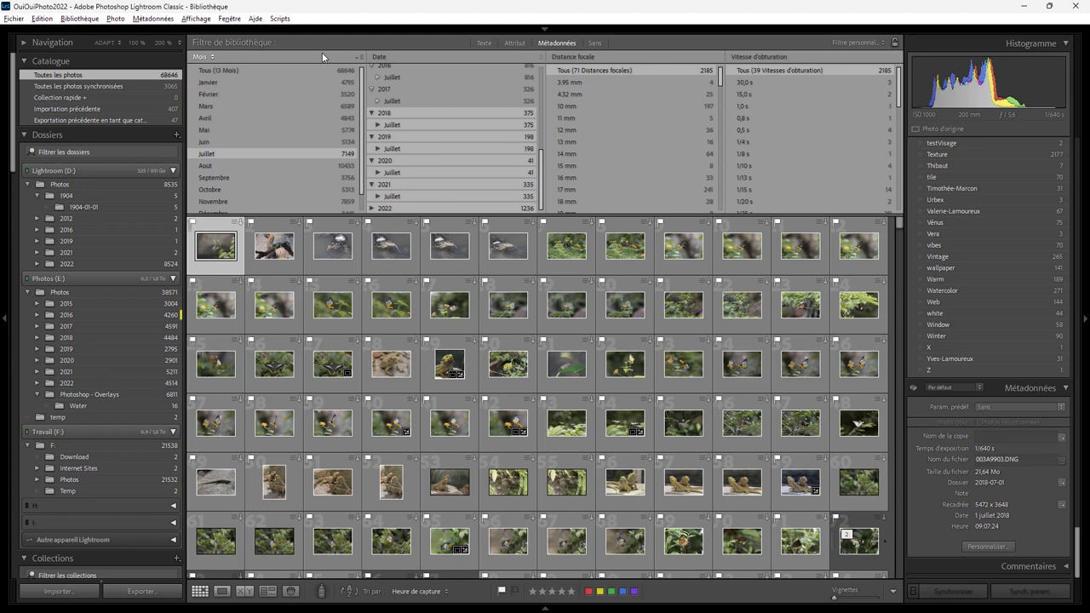
left_click(272, 120)
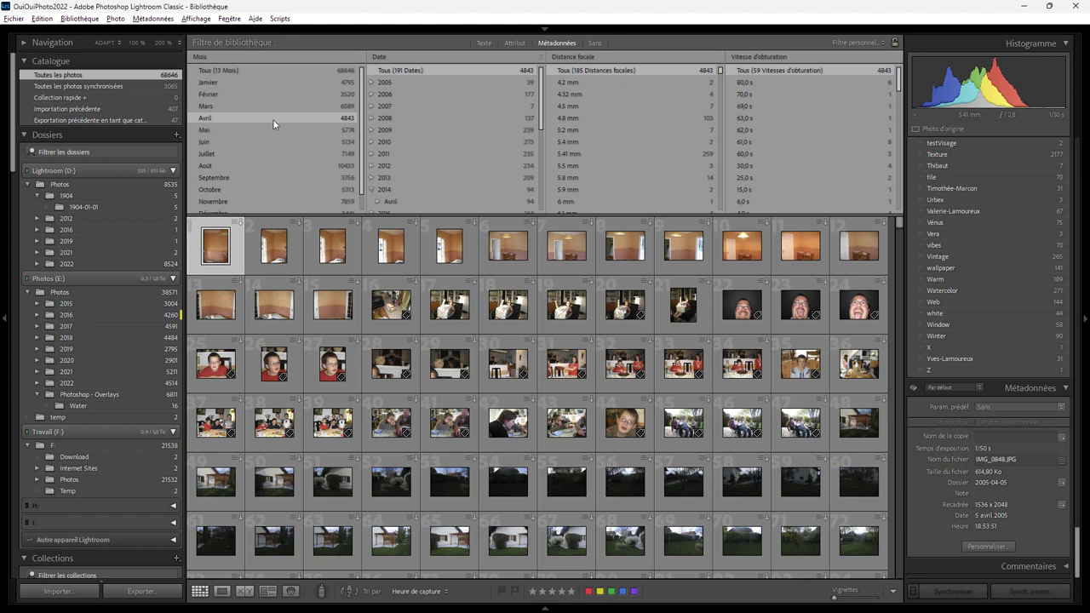
Switch the second column to Jour and select days 1 through 15
left_click(379, 56)
left_click(397, 95)
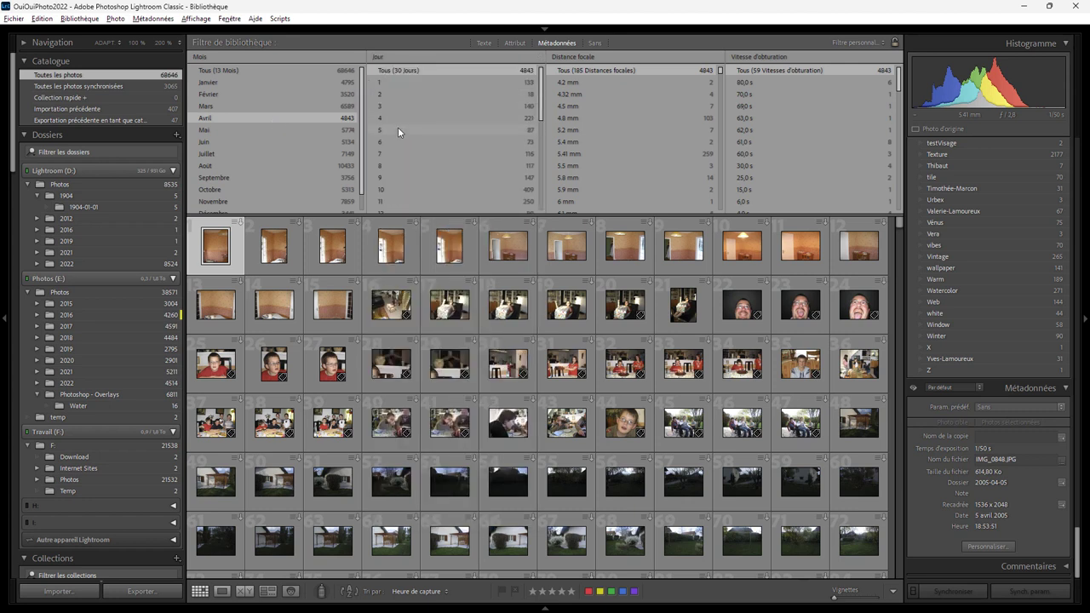
left_click(389, 81)
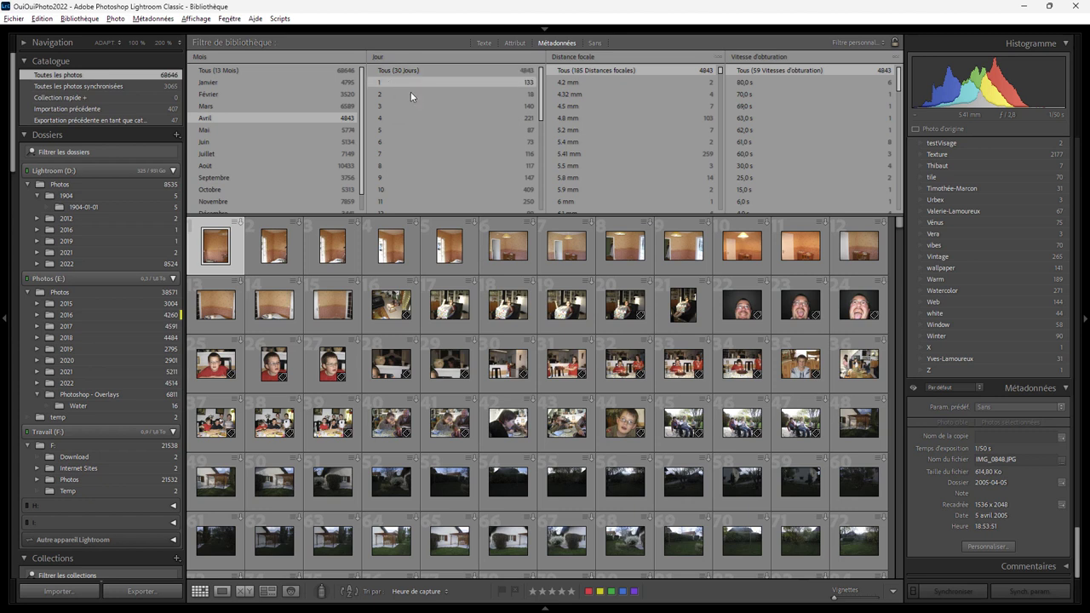
scroll(448, 183, "down", 3)
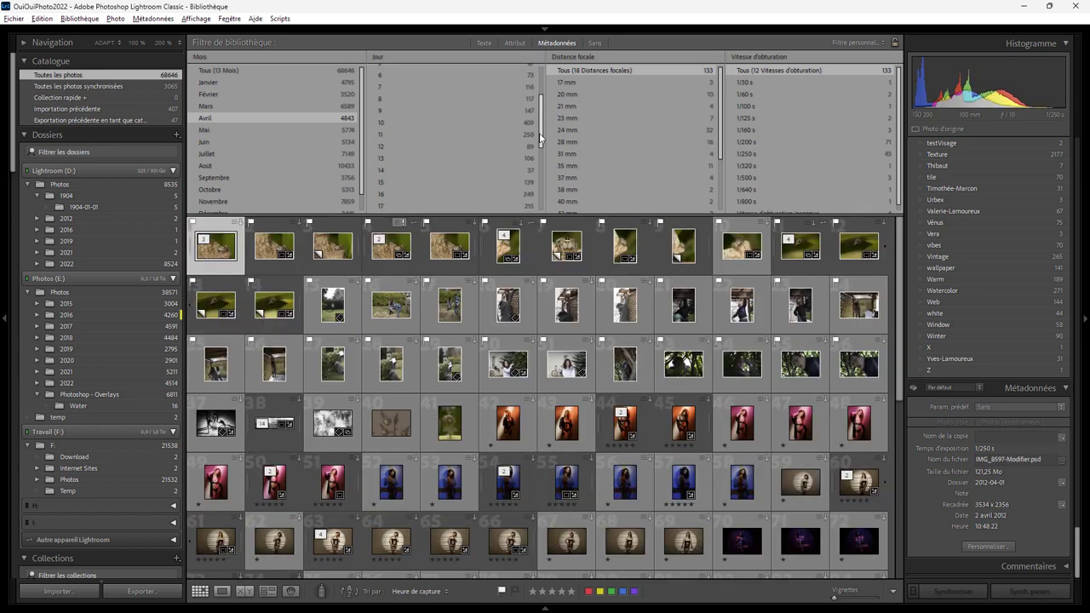
left_click(441, 177, "shift")
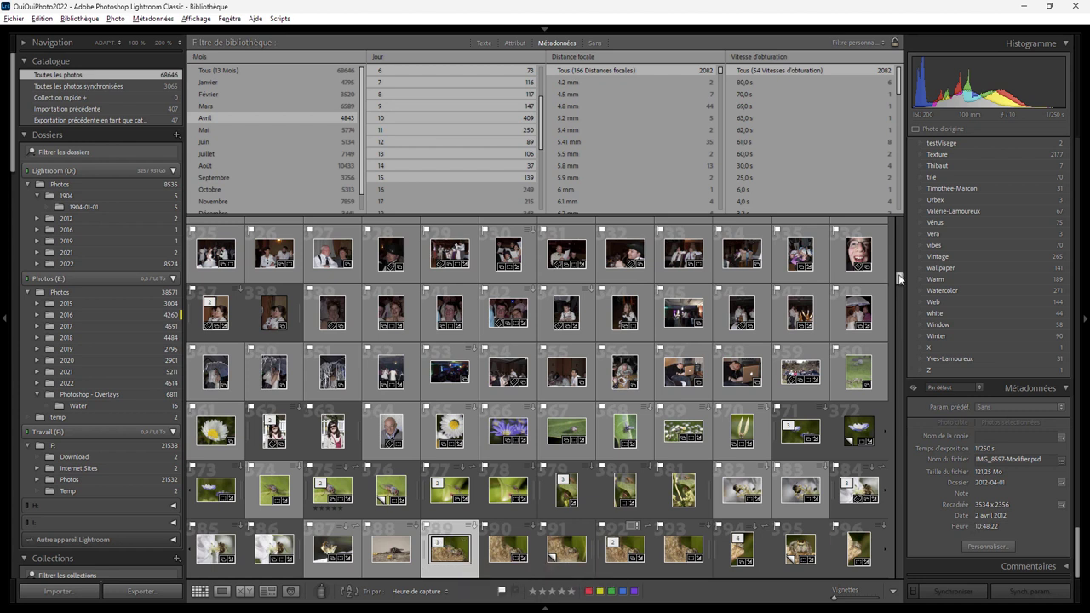
Inspect the metadata of a seaside photo and another April photo
left_click_drag(900, 278, 900, 425)
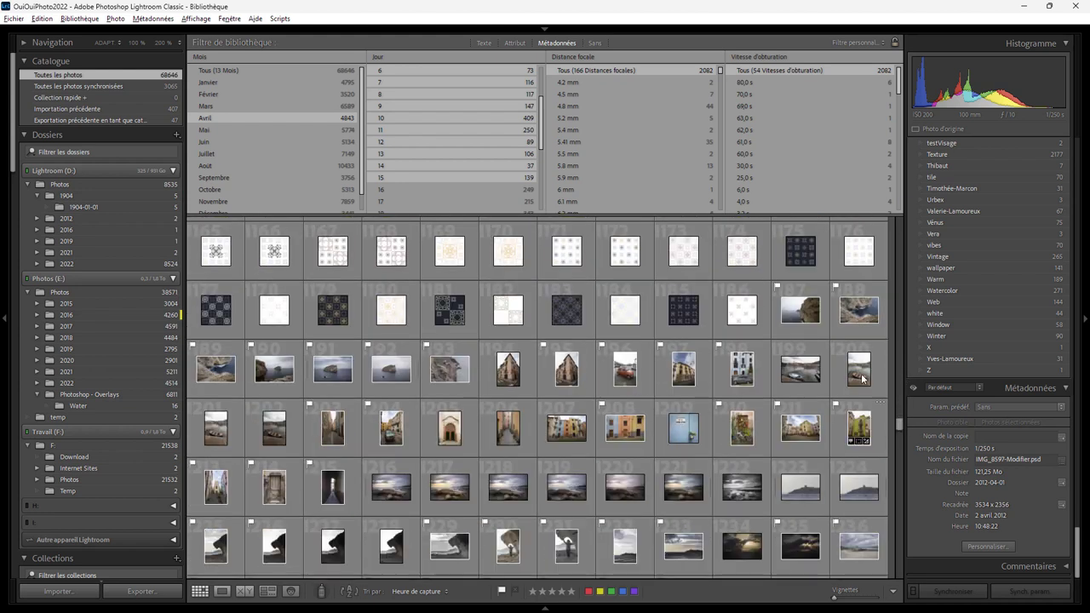
left_click(805, 320)
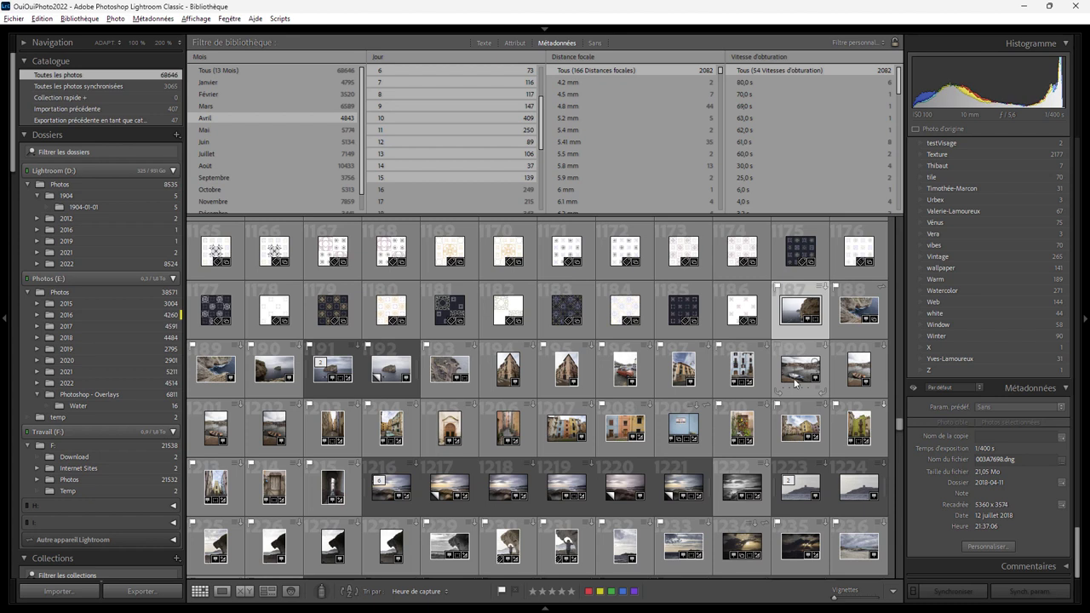
left_click(795, 499)
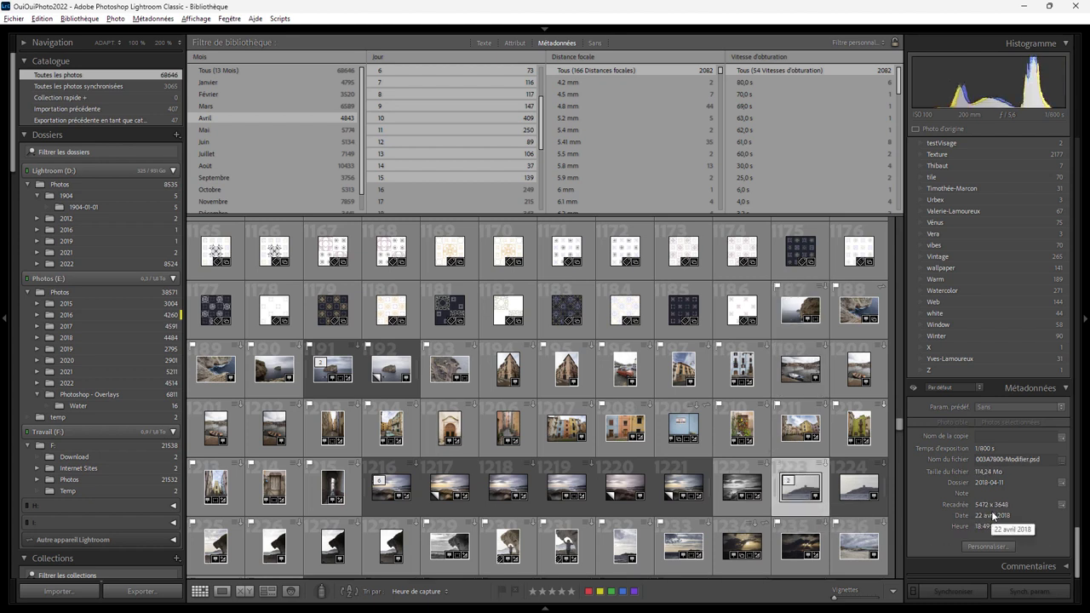
left_click(942, 389)
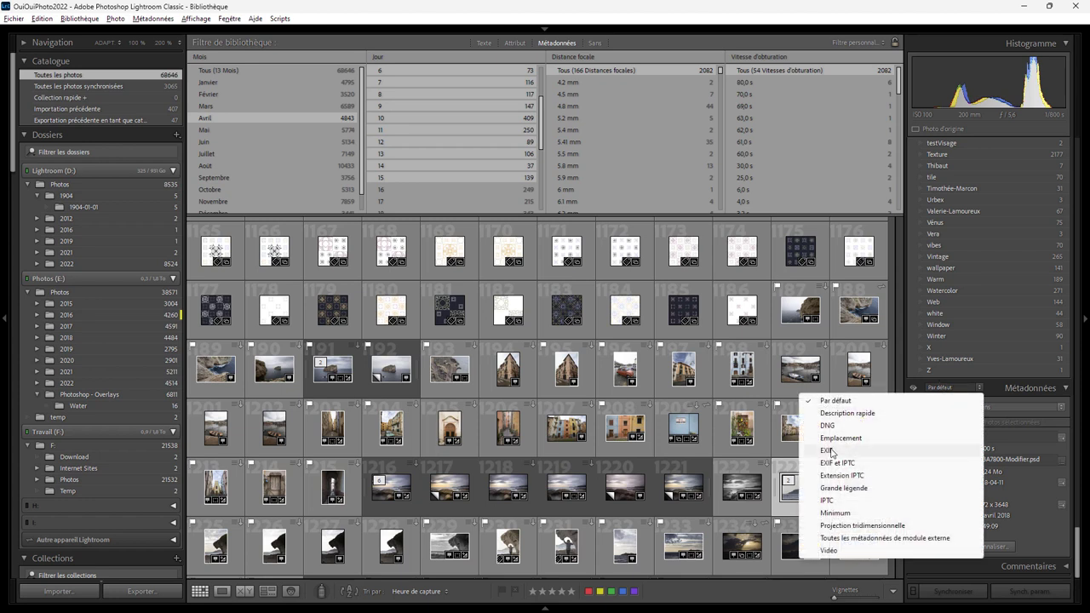
Apply the EXIF et IPTC metadata set and review the seaside photo's EXIF details
key("Escape")
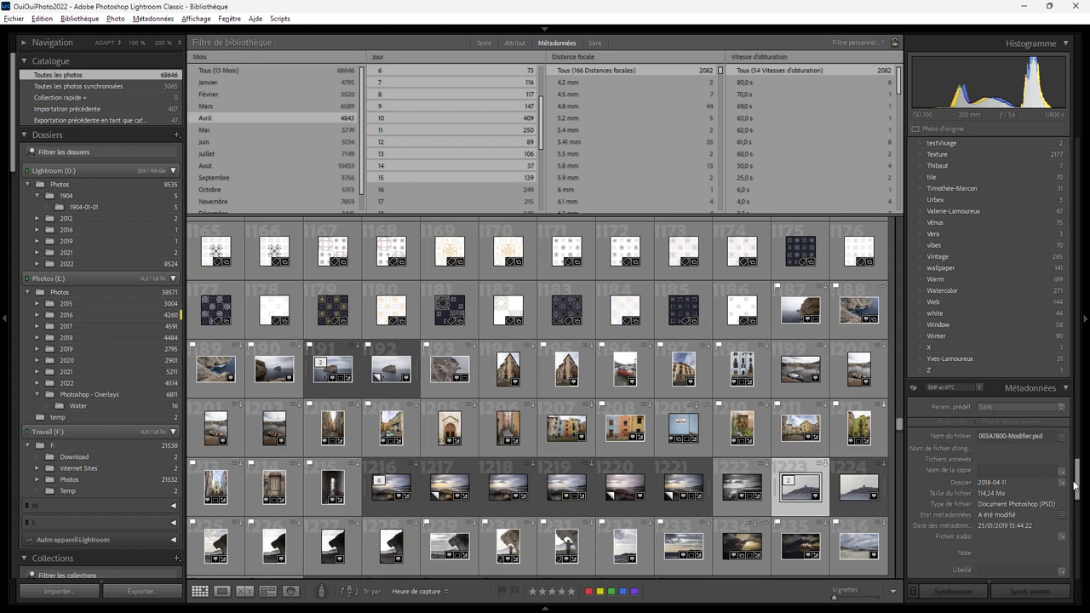
left_click_drag(1075, 483, 1077, 515)
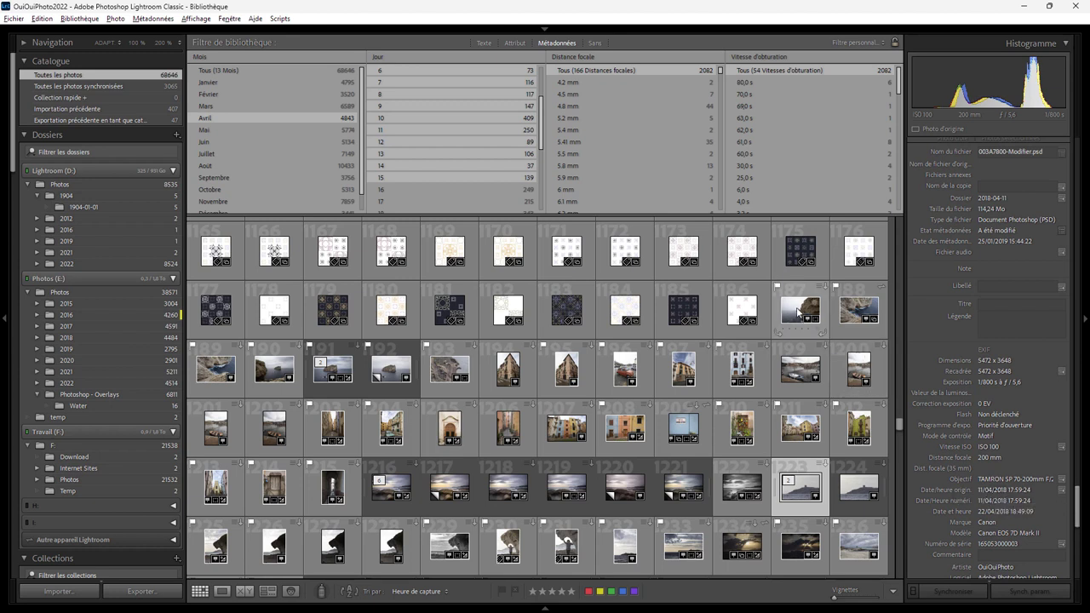
left_click(798, 313)
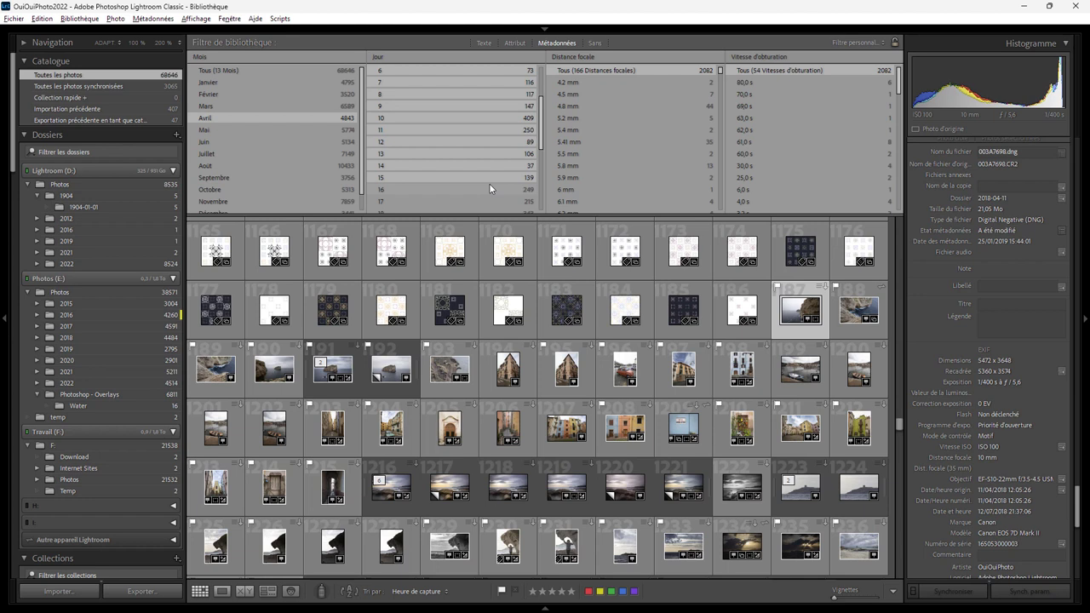
Filter the Jour column to the 10th, then switch to days 1, 5 and 9
left_click_drag(900, 426, 899, 300)
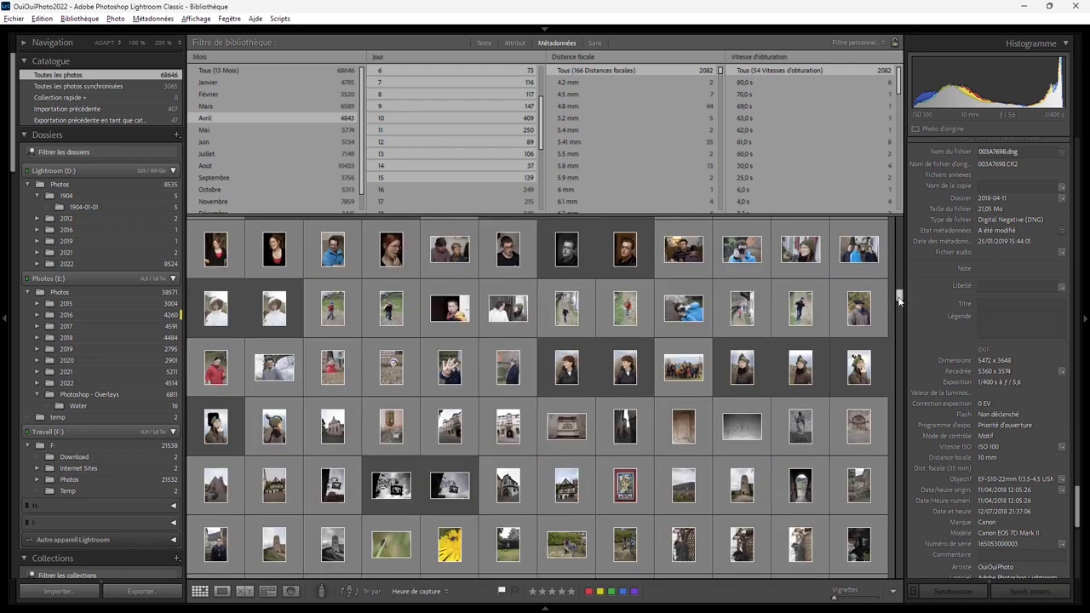
left_click_drag(899, 300, 900, 383)
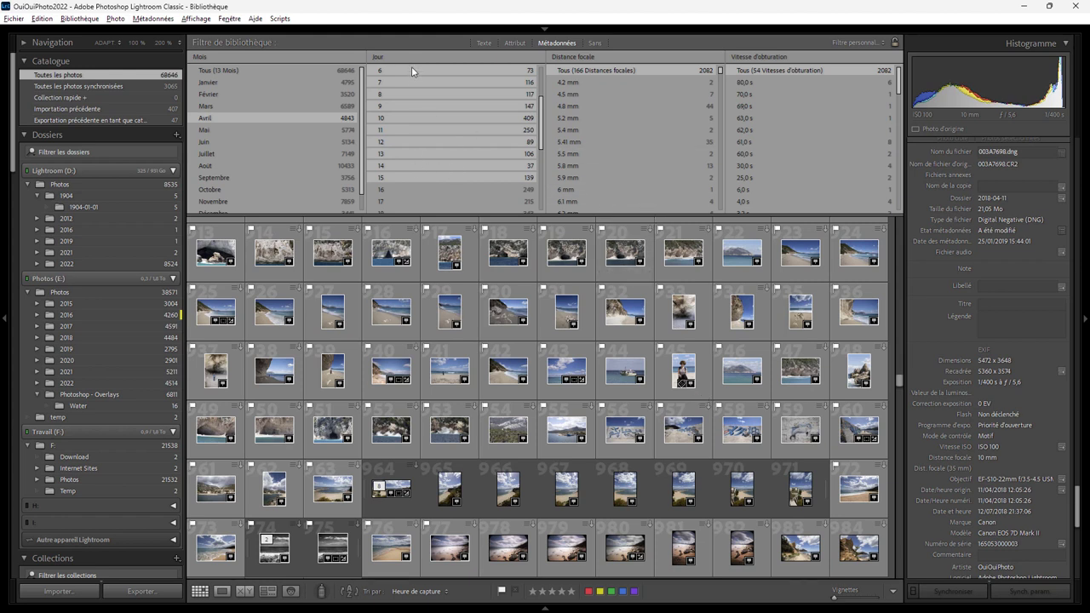
left_click(388, 119)
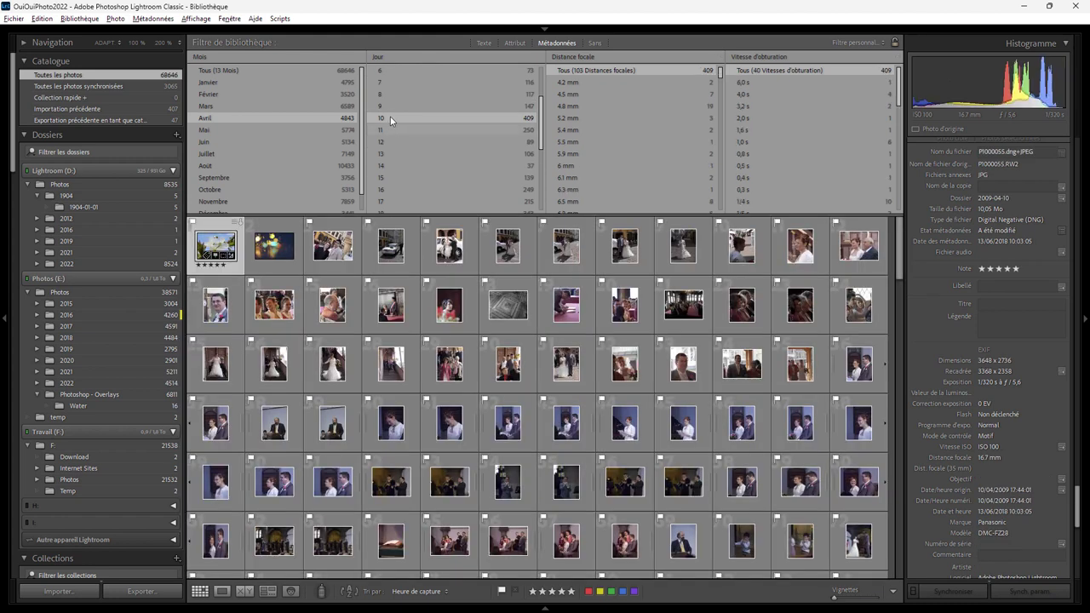
scroll(532, 88, "up", 3)
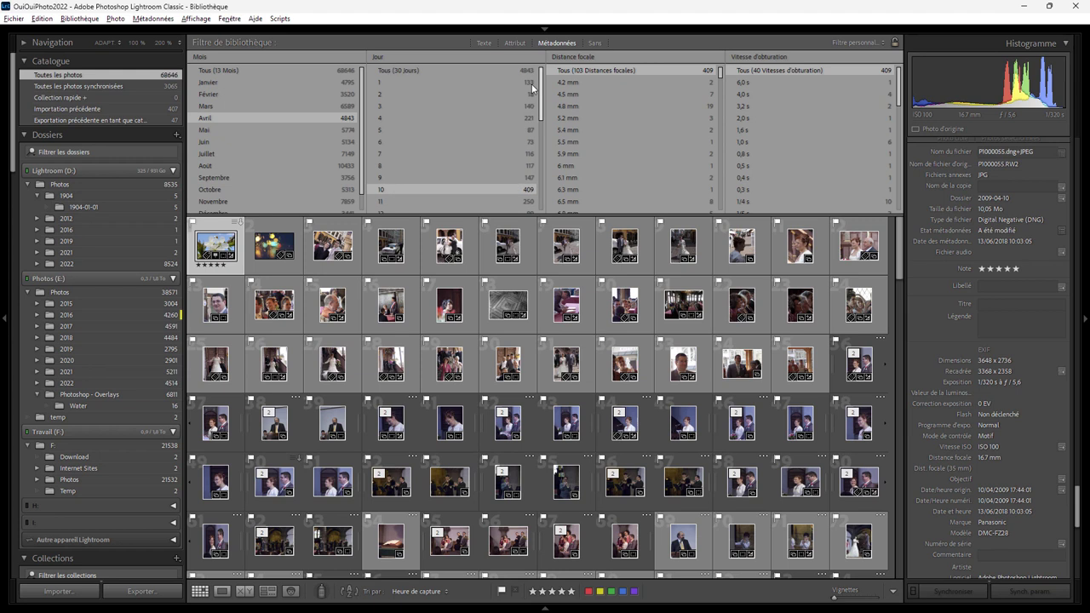
left_click(382, 82)
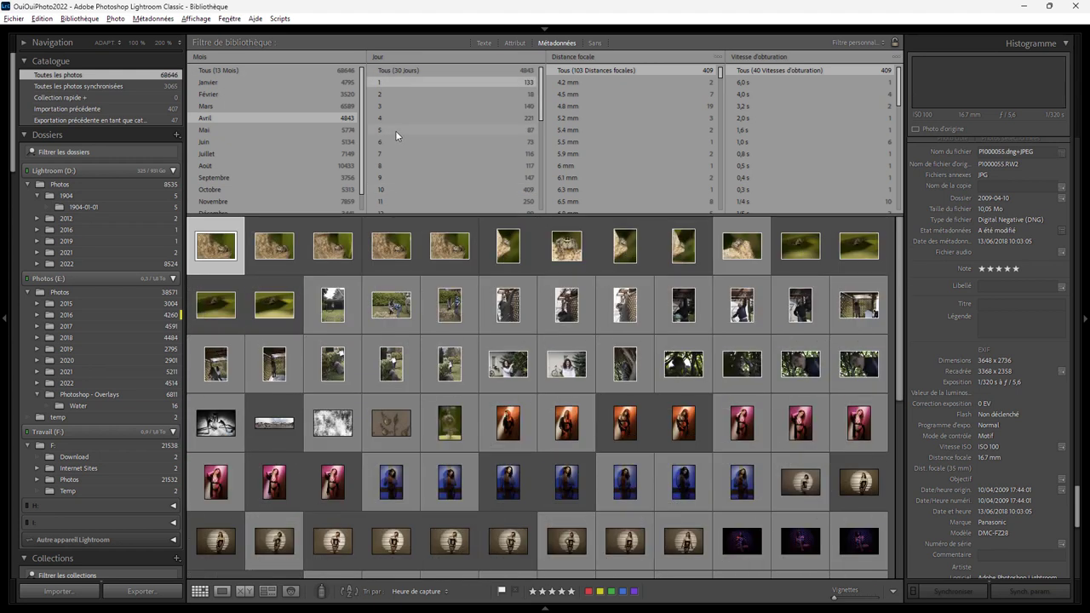
left_click(395, 131, "ctrl")
left_click(397, 177, "ctrl")
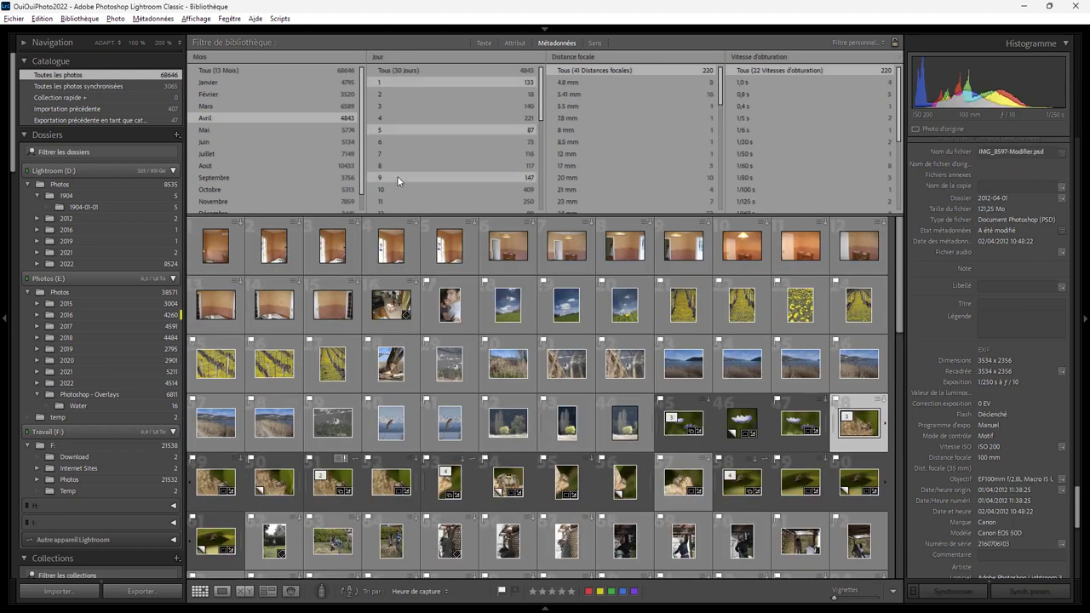